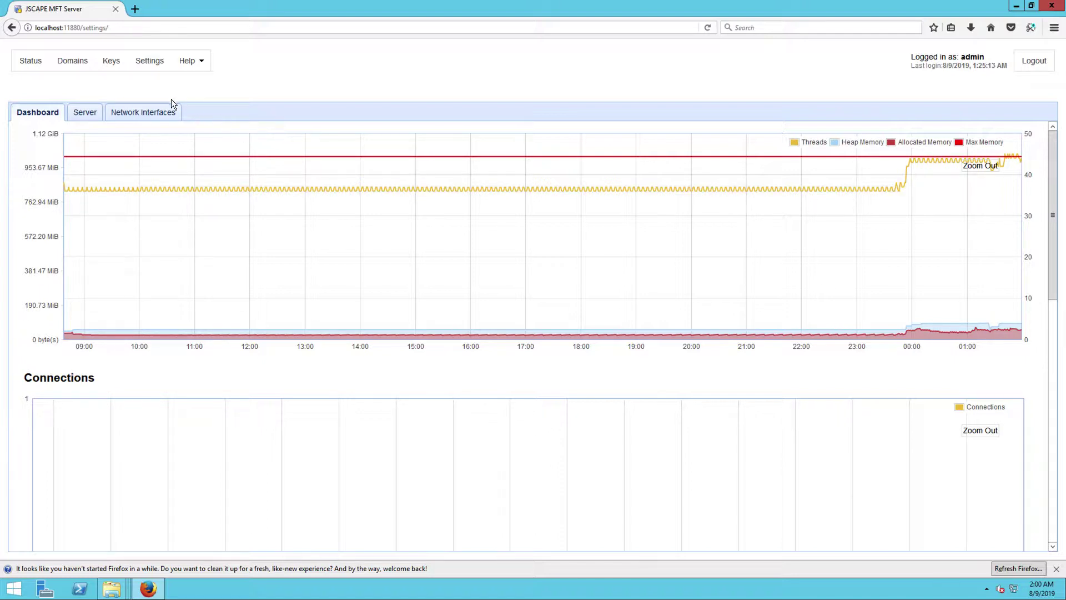
# Open the mftserver1 domain for editing and view its empty Users list
pyautogui.click(79, 66)
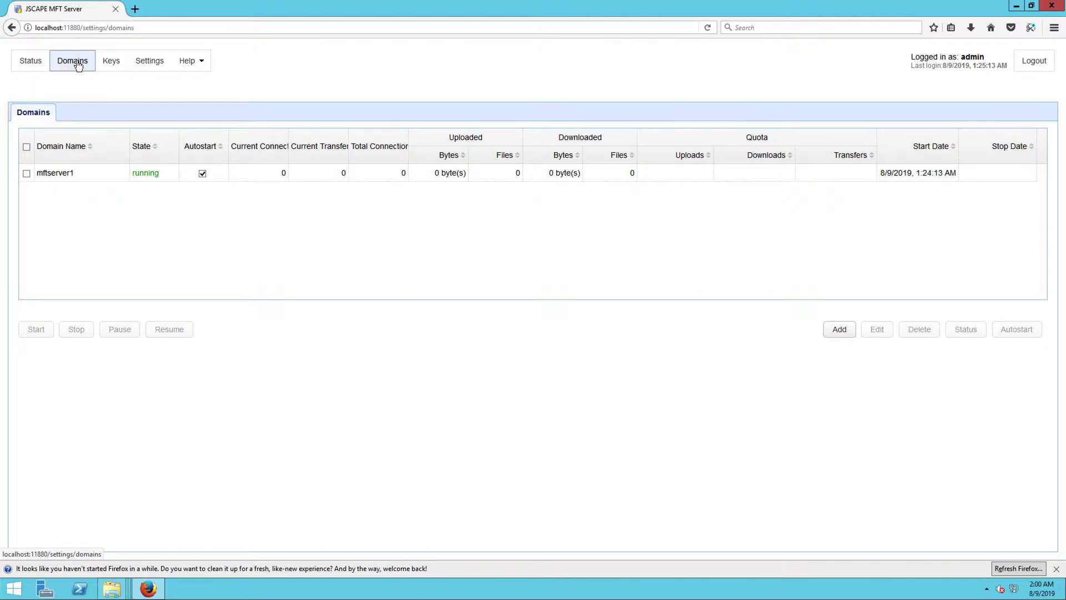
pyautogui.click(63, 176)
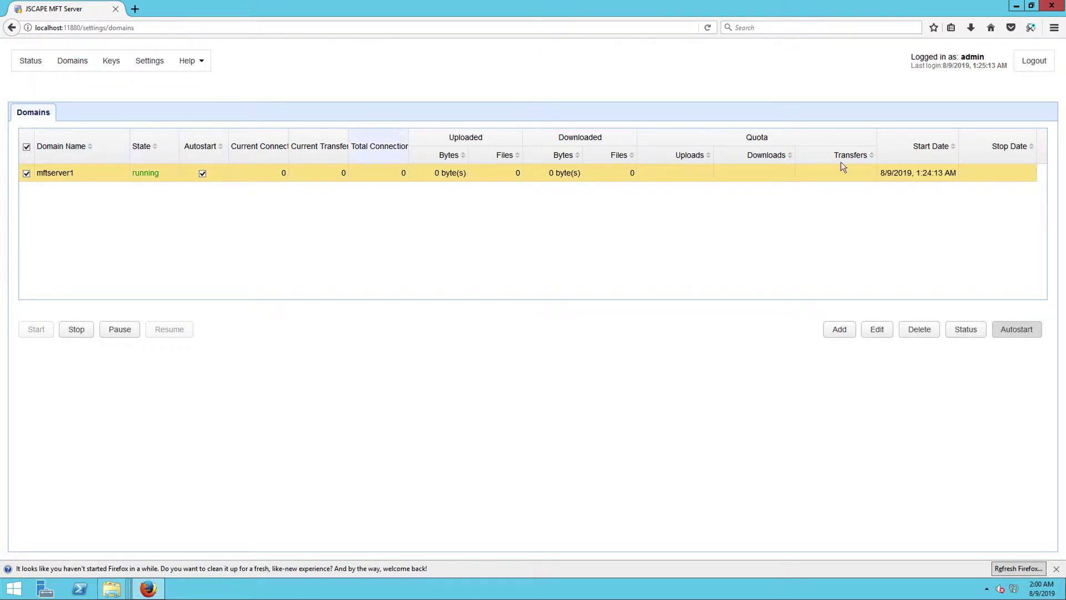
pyautogui.click(877, 331)
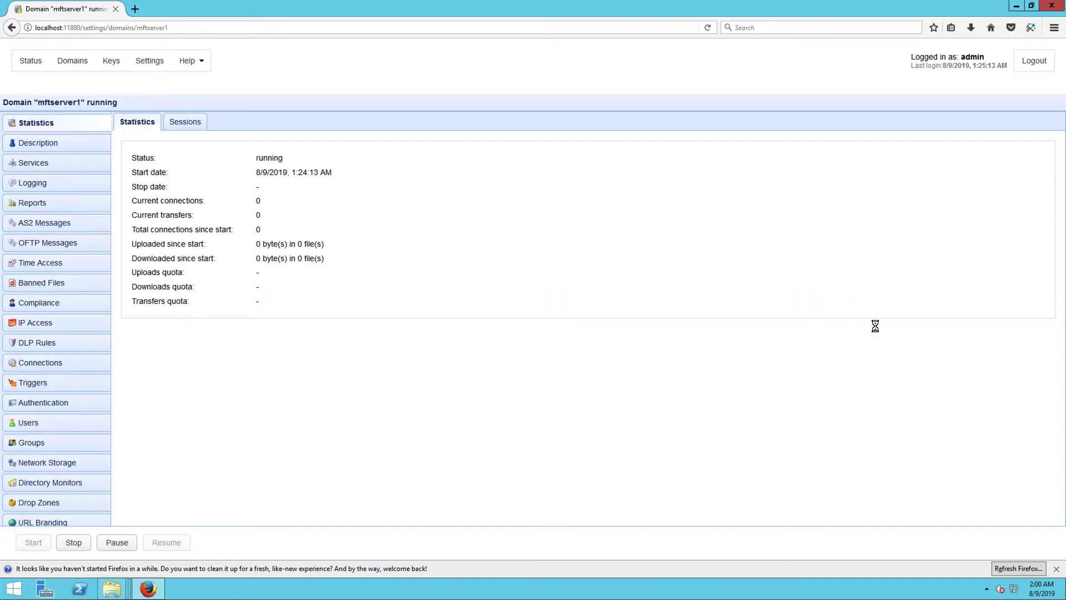
pyautogui.click(30, 423)
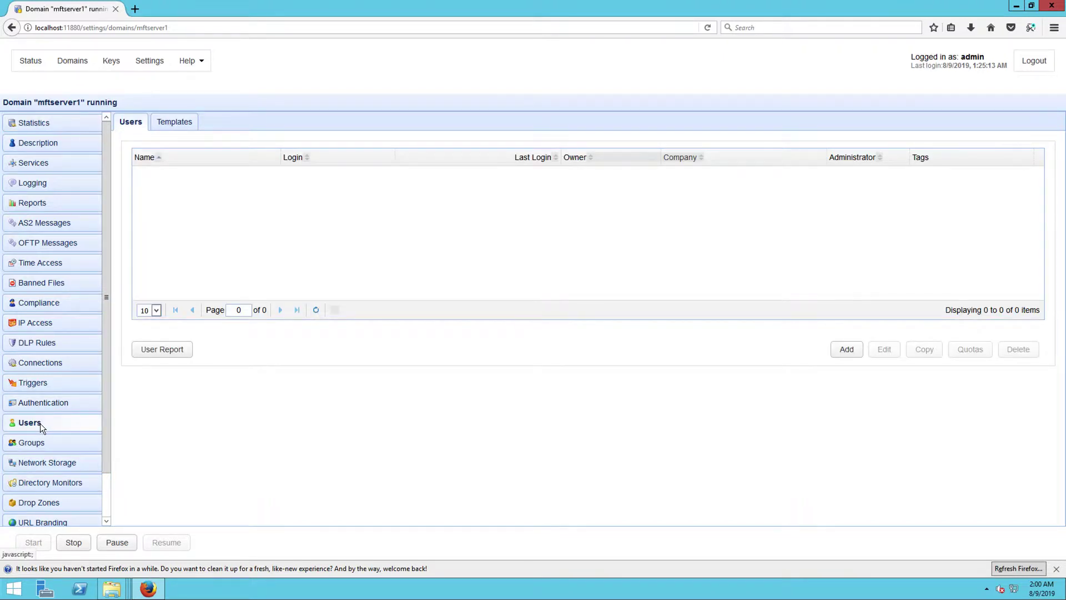
# Create user as2user1 (login as2user1) from the Default template with a password
pyautogui.click(850, 351)
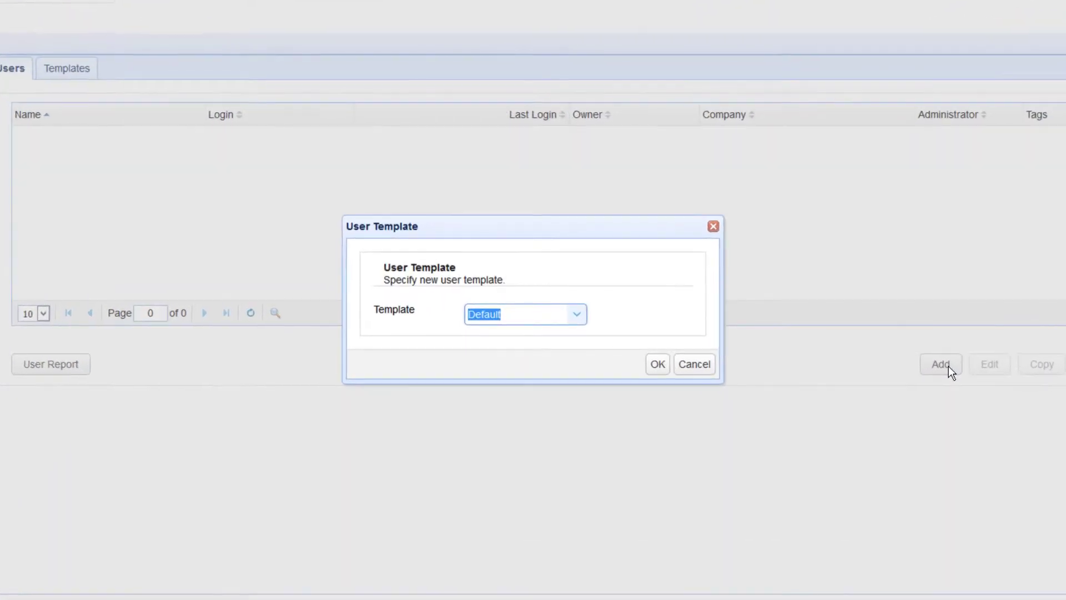
pyautogui.click(657, 364)
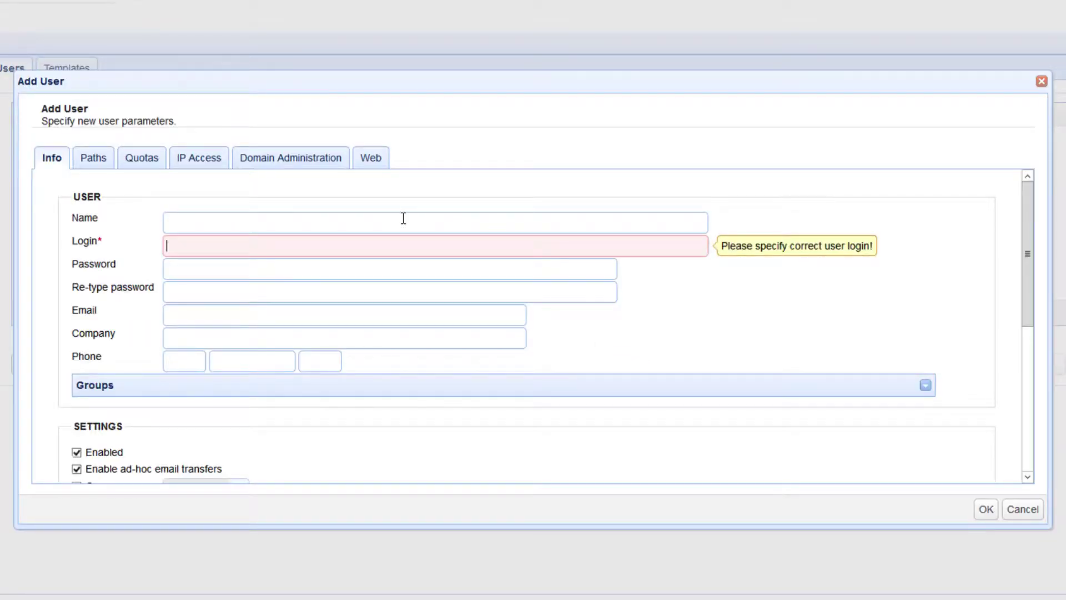
pyautogui.click(405, 216)
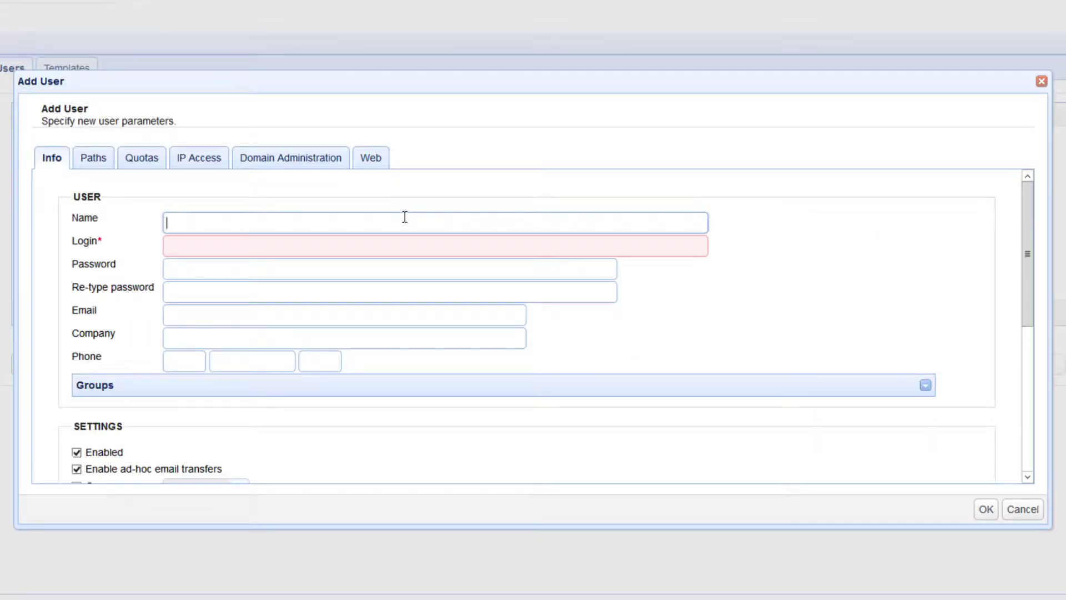
pyautogui.write('as2user1')
pyautogui.press('Tab')
pyautogui.write('as2user1')
pyautogui.press('Tab')
pyautogui.write('1234')
pyautogui.press('Tab')
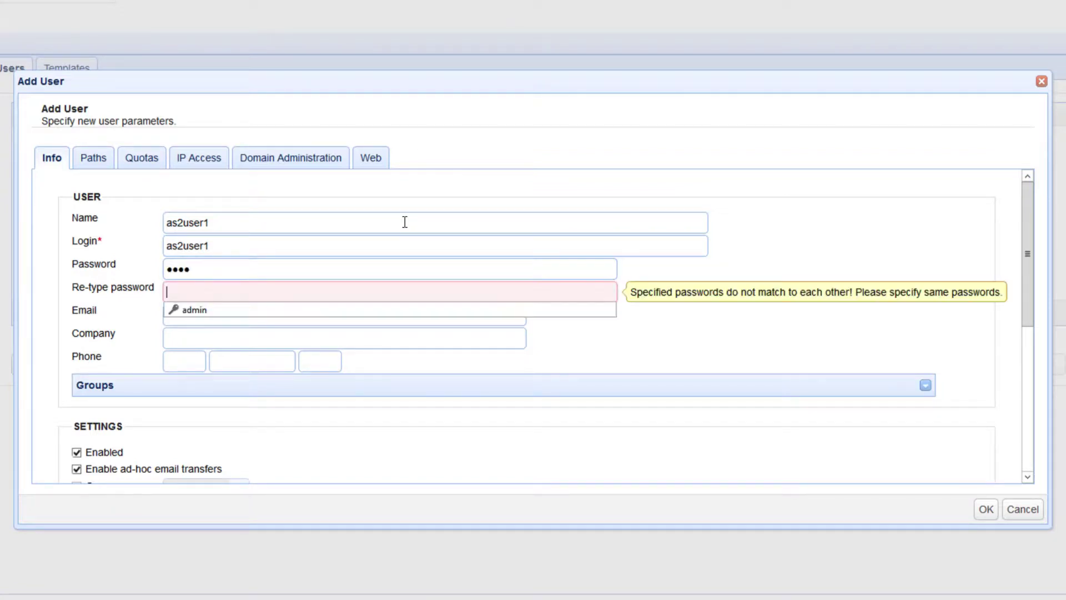
pyautogui.write('1234')
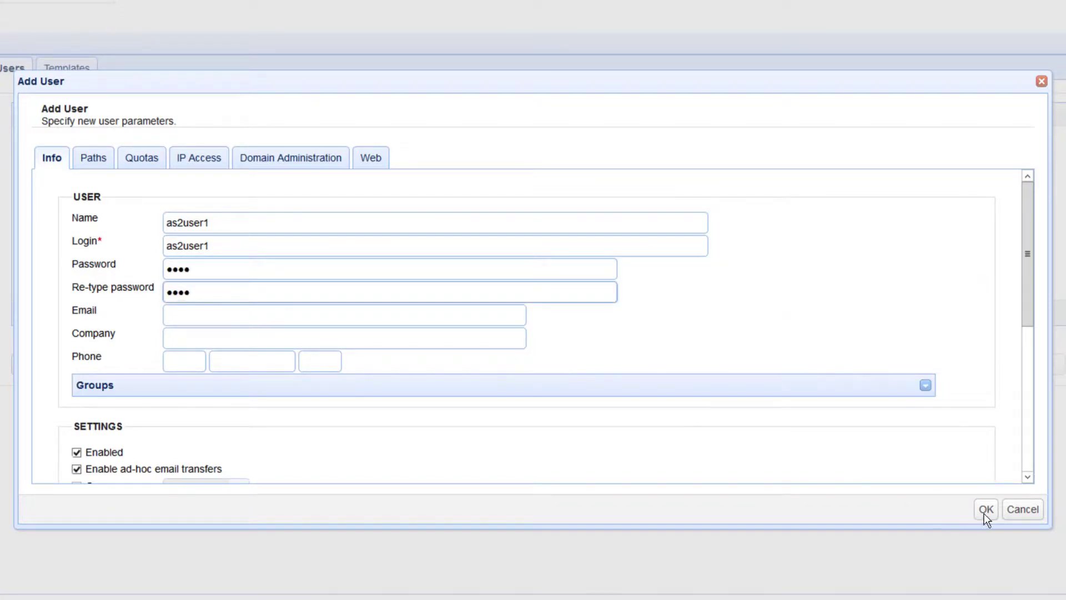
pyautogui.click(984, 513)
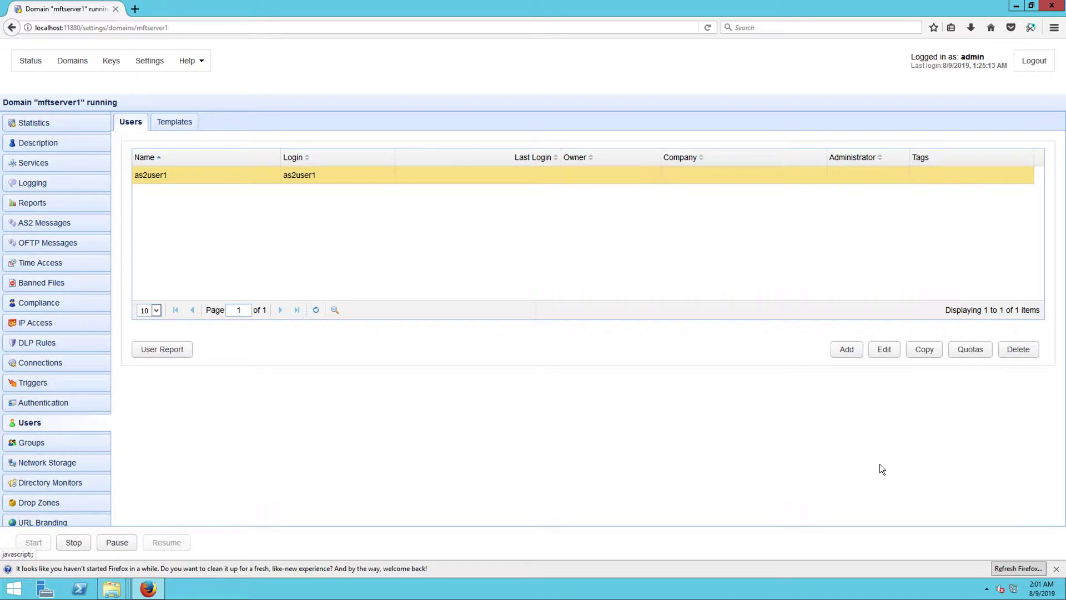
# Enable HTTPS on host 0.0.0.0 port 443 in the Web settings and apply it
pyautogui.click(155, 63)
pyautogui.click(31, 149)
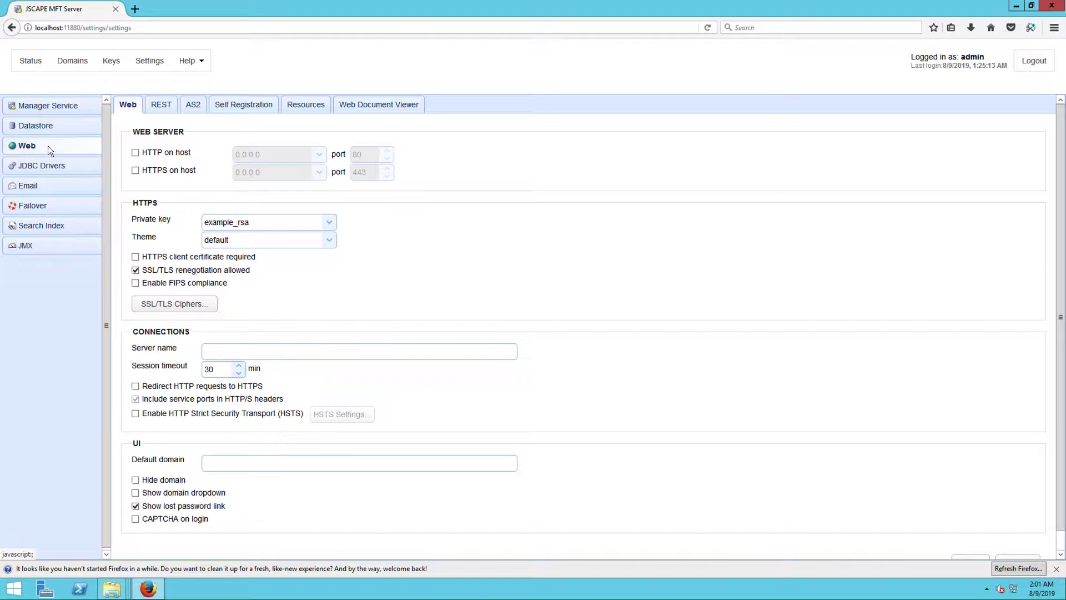
pyautogui.click(134, 172)
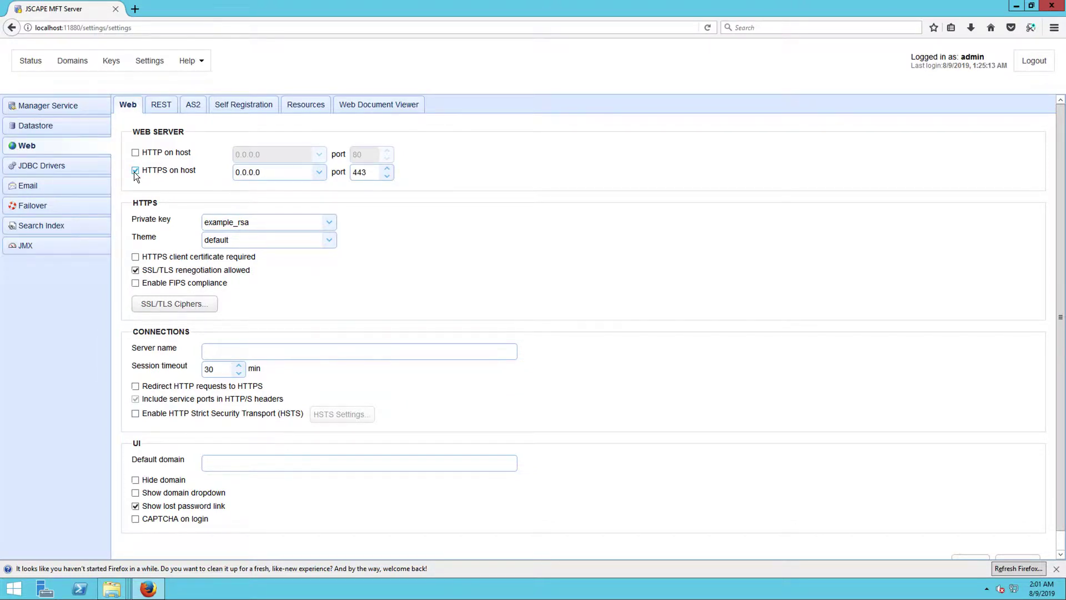
pyautogui.scroll(-2, 912, 348)
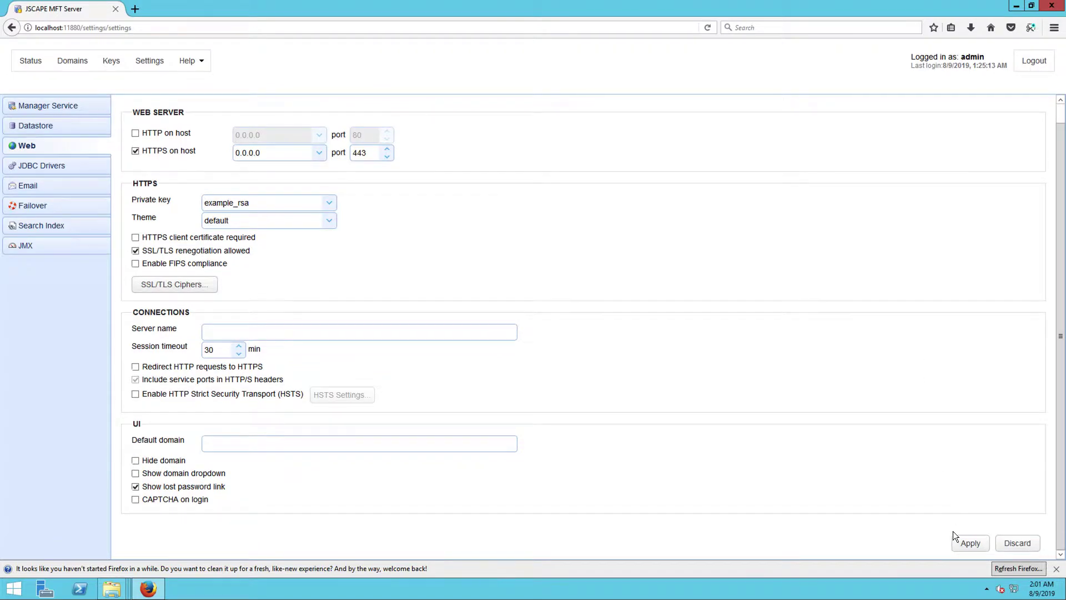
pyautogui.click(969, 543)
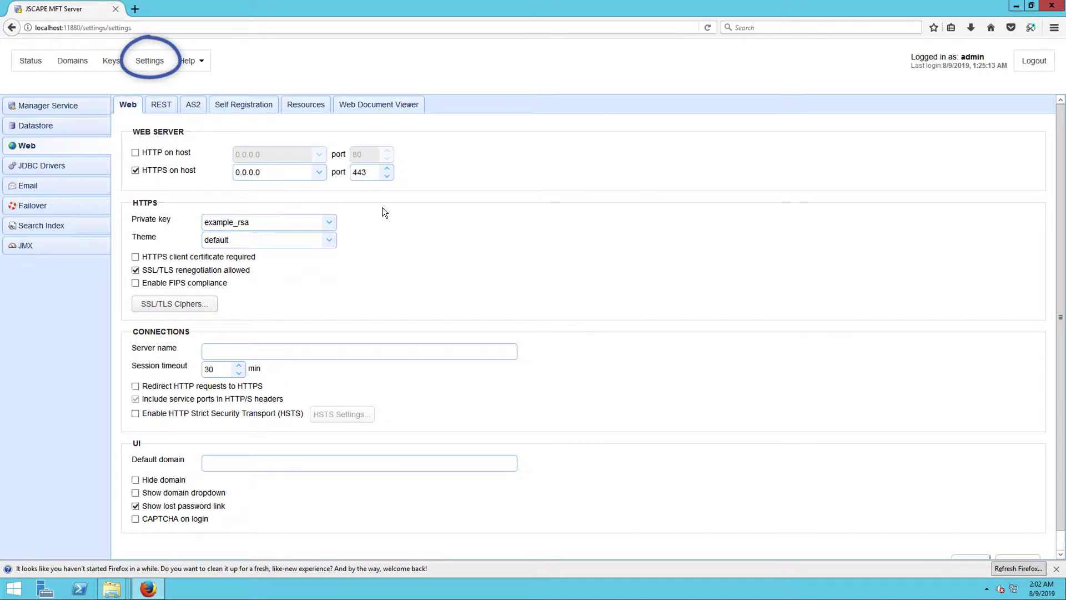
# Enable AS2, binding unauthenticated transfers to mftserver1 as as2user1 into /as2, and apply
pyautogui.click(193, 106)
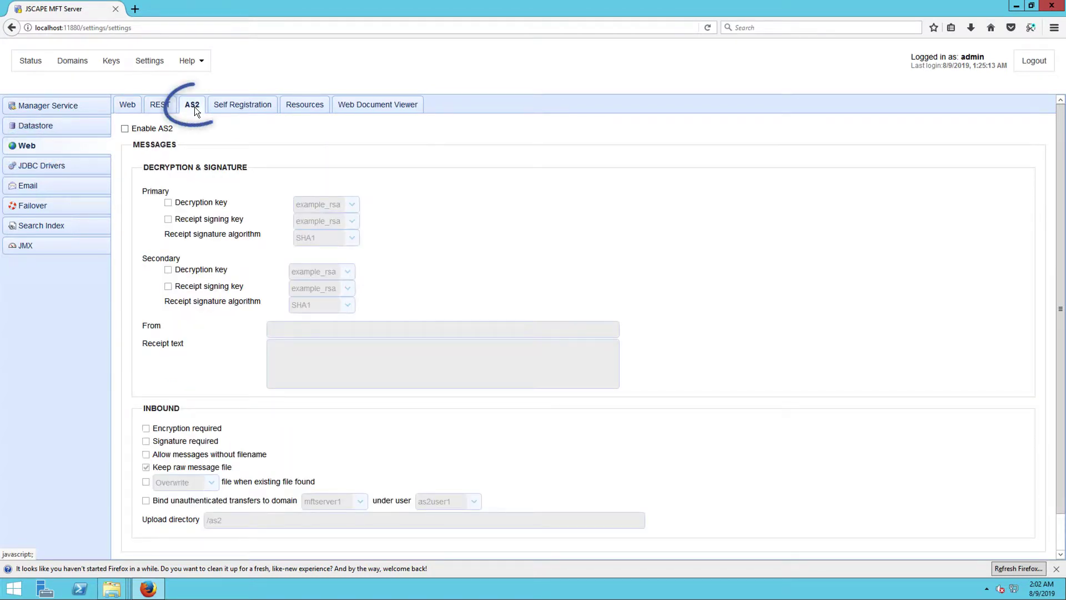
pyautogui.click(125, 128)
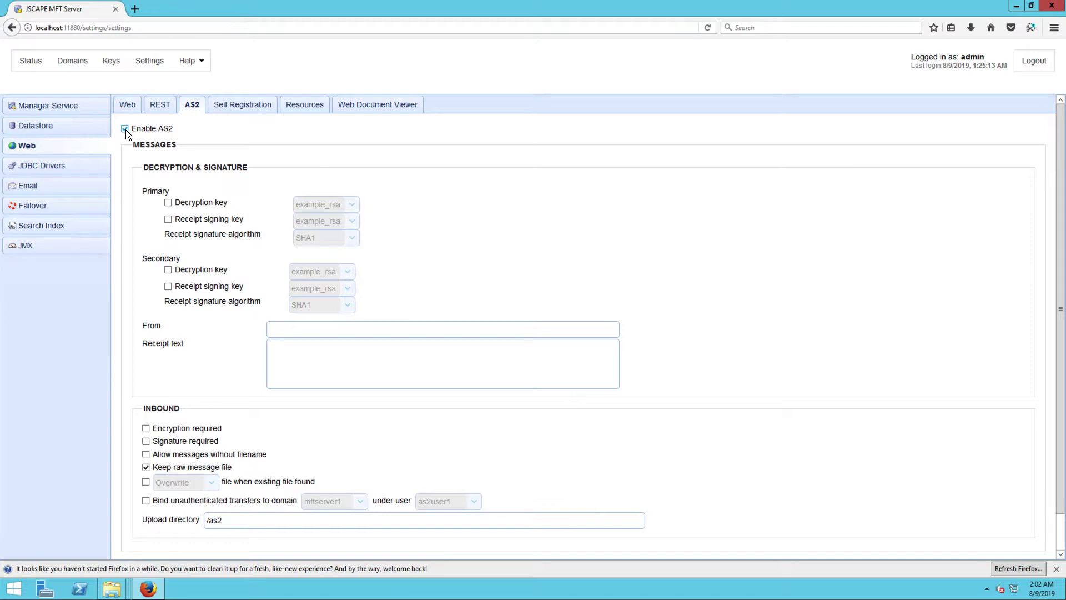
pyautogui.click(146, 501)
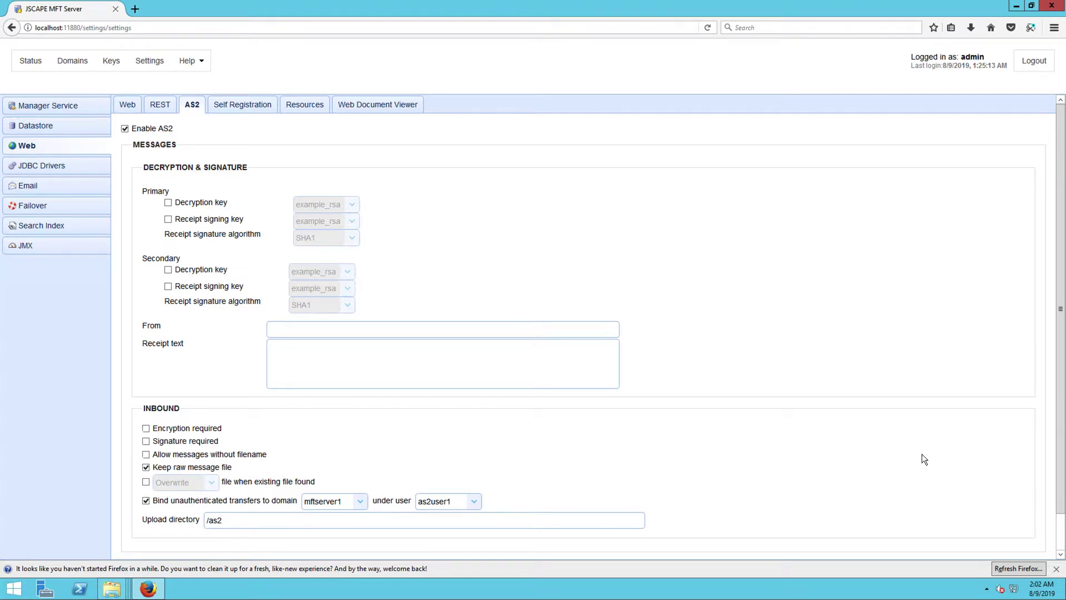
pyautogui.scroll(-1, 921, 454)
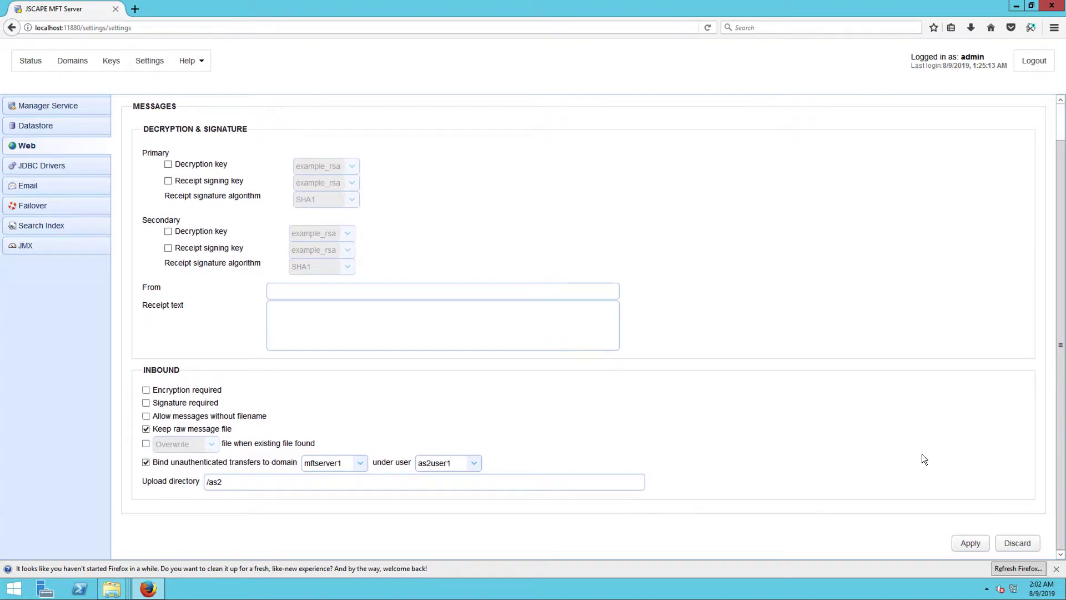
pyautogui.click(959, 546)
# Open the mftserver1 domain's Services page
pyautogui.click(81, 62)
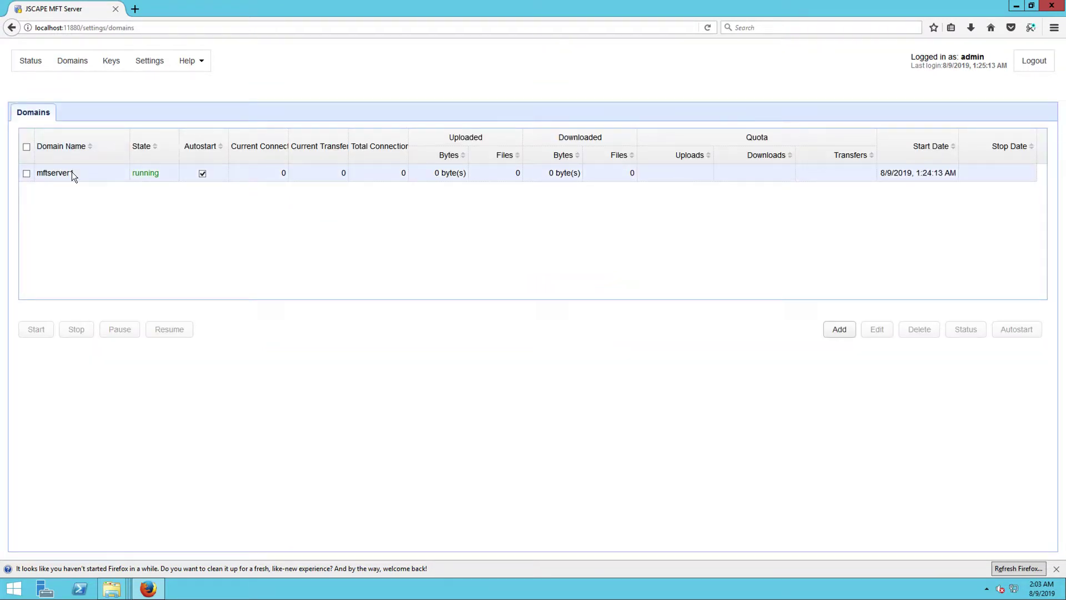
pyautogui.click(71, 172)
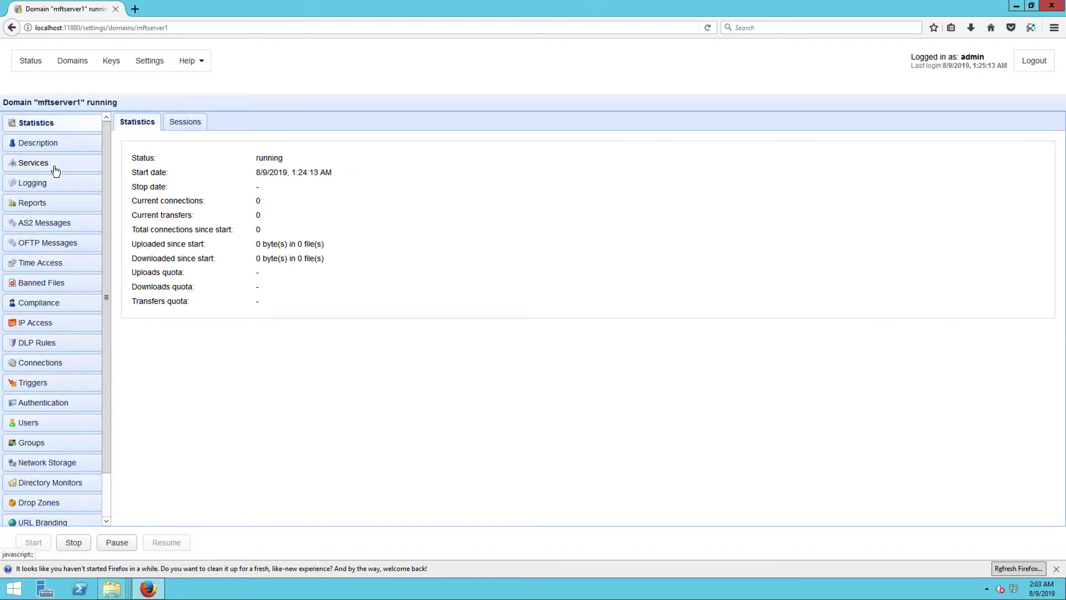
pyautogui.click(54, 167)
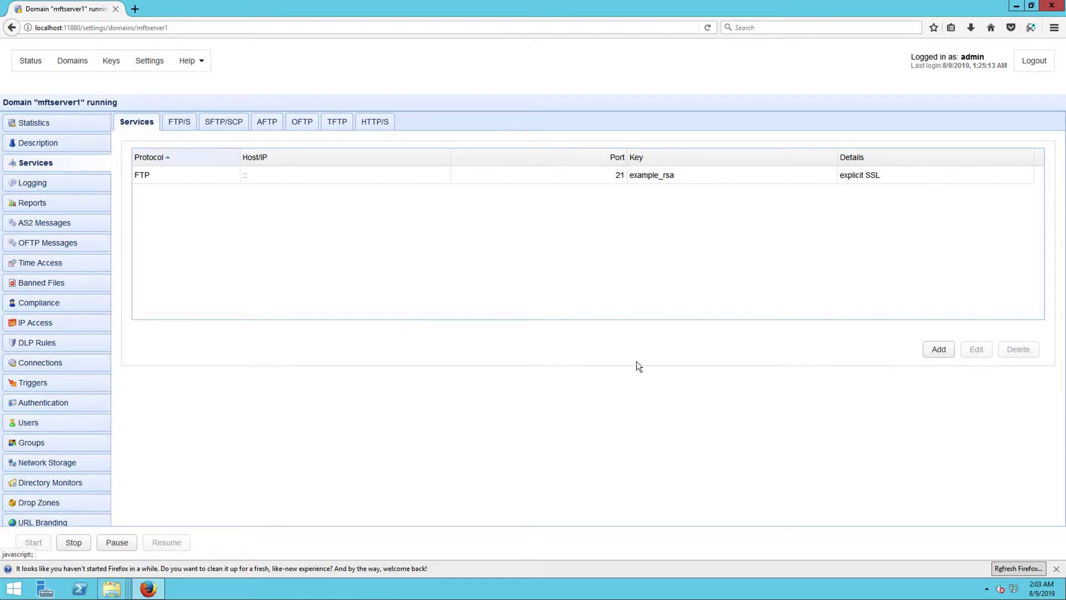
# Add an AS2 service, keeping its default HTTPS port 443 settings
pyautogui.click(938, 349)
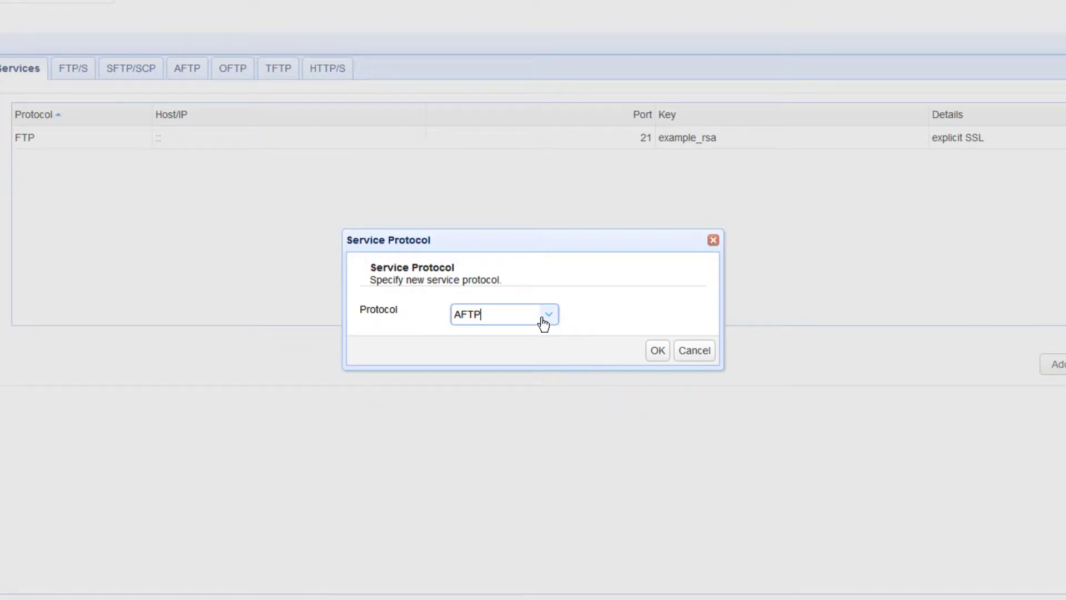
pyautogui.click(547, 317)
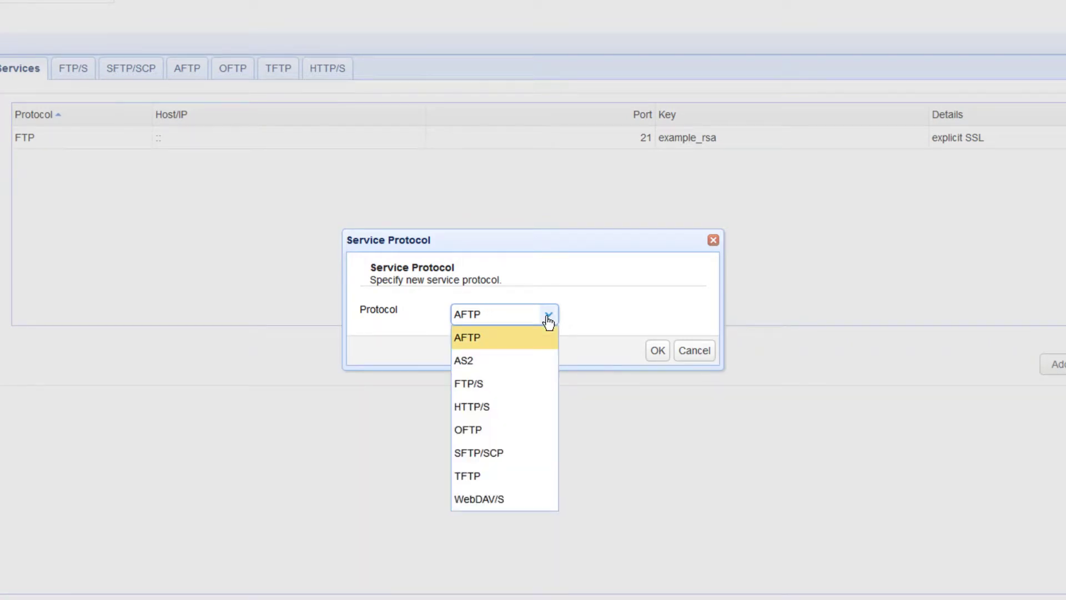
pyautogui.click(479, 360)
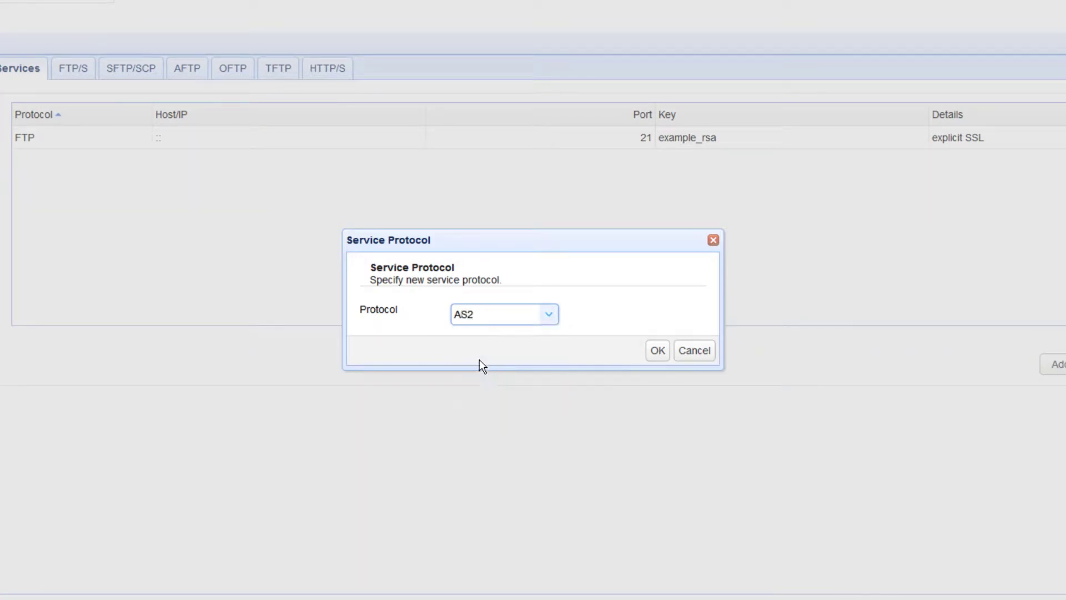
pyautogui.click(657, 356)
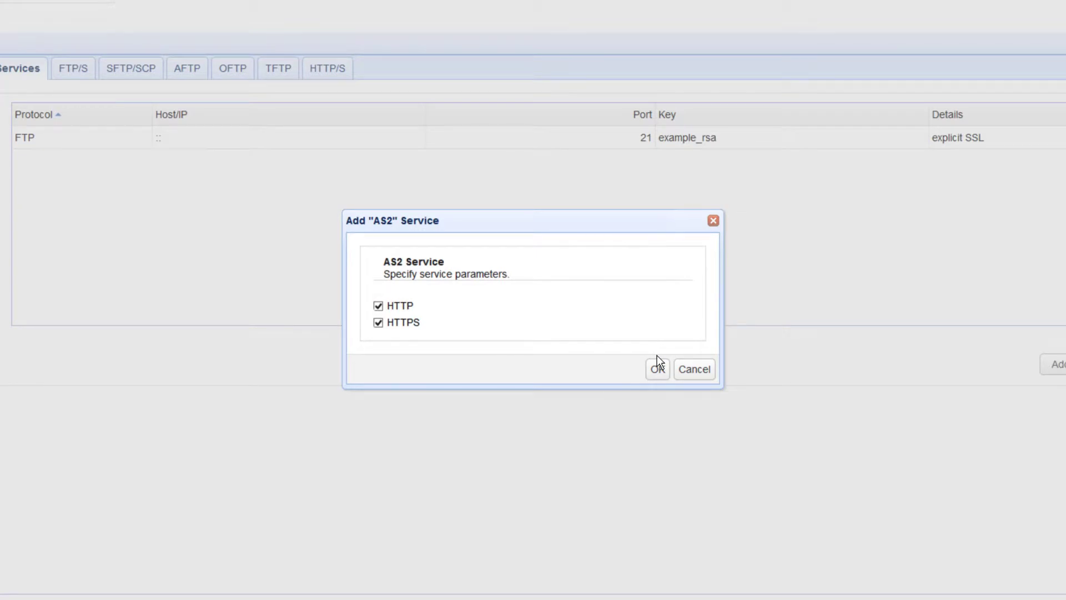
pyautogui.click(656, 372)
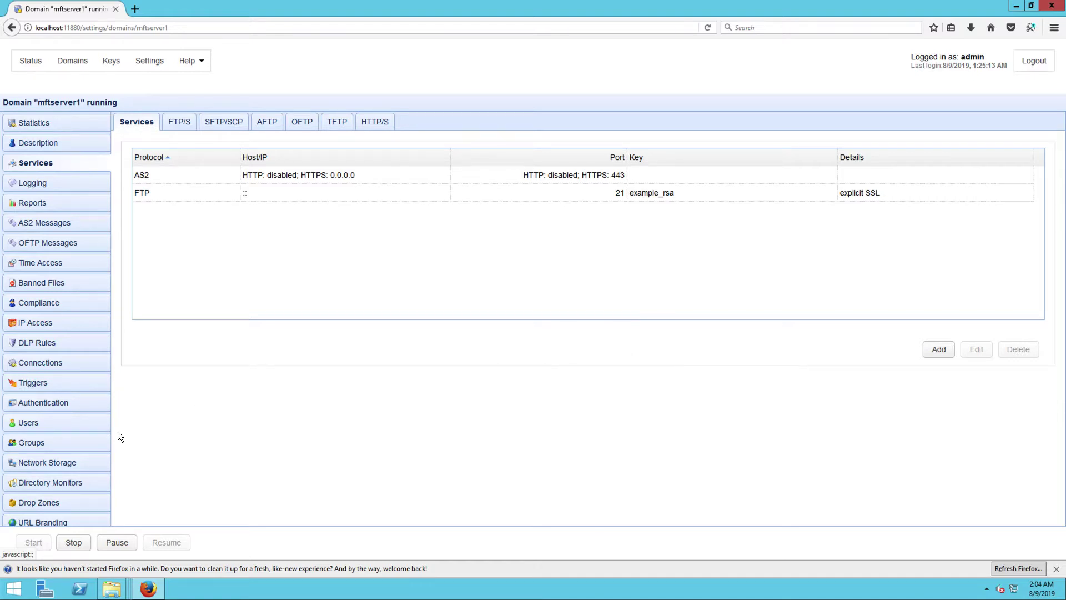
# Begin adding a trading partner on the Trading Partners page with AS2 as its protocol
pyautogui.scroll(-2, 83, 444)
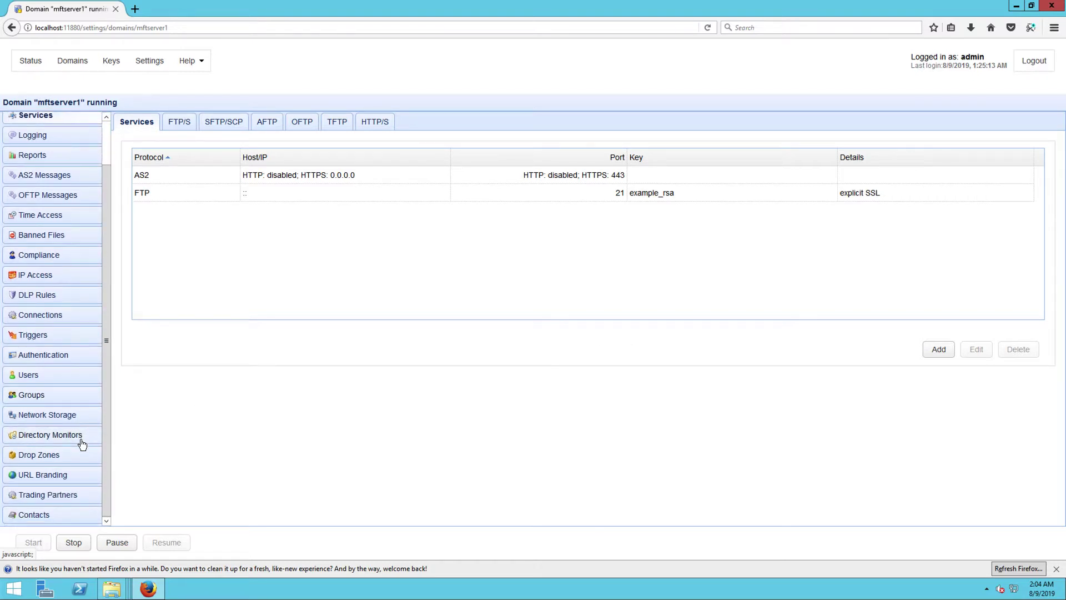
pyautogui.click(62, 496)
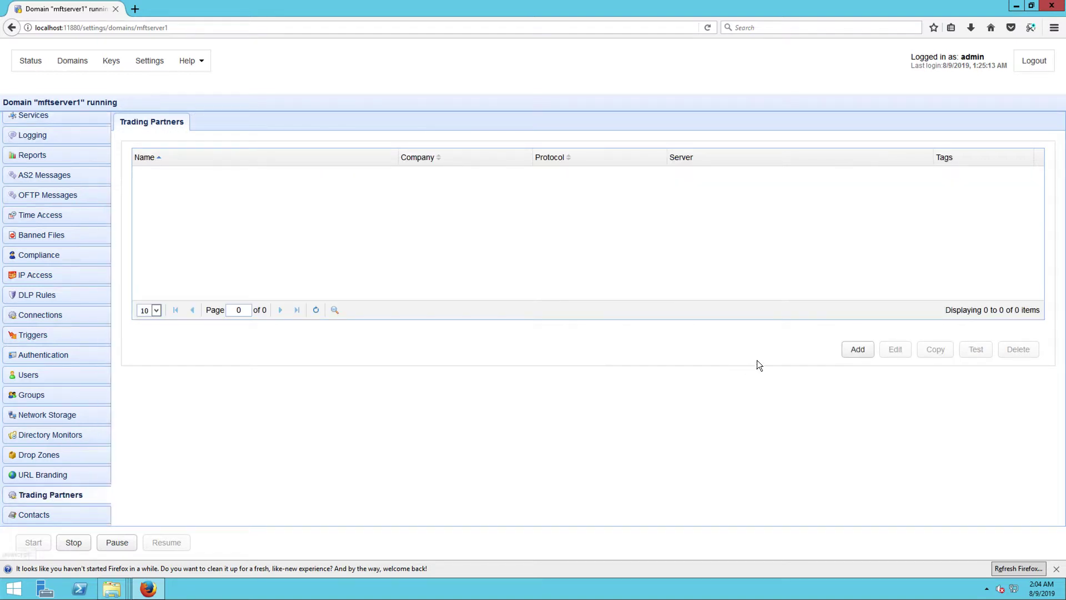
pyautogui.click(857, 349)
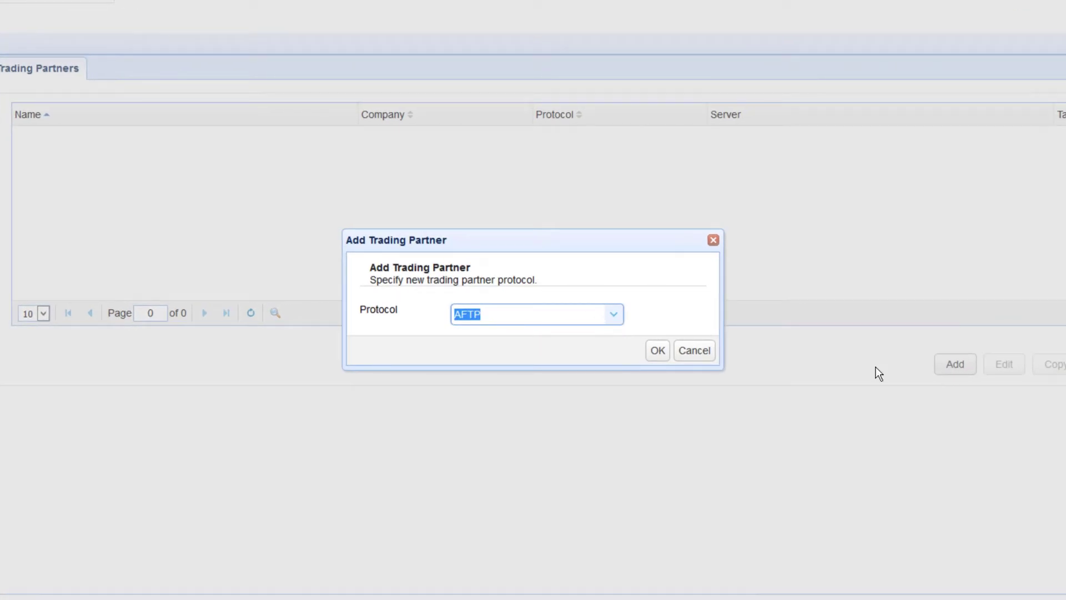
pyautogui.click(615, 315)
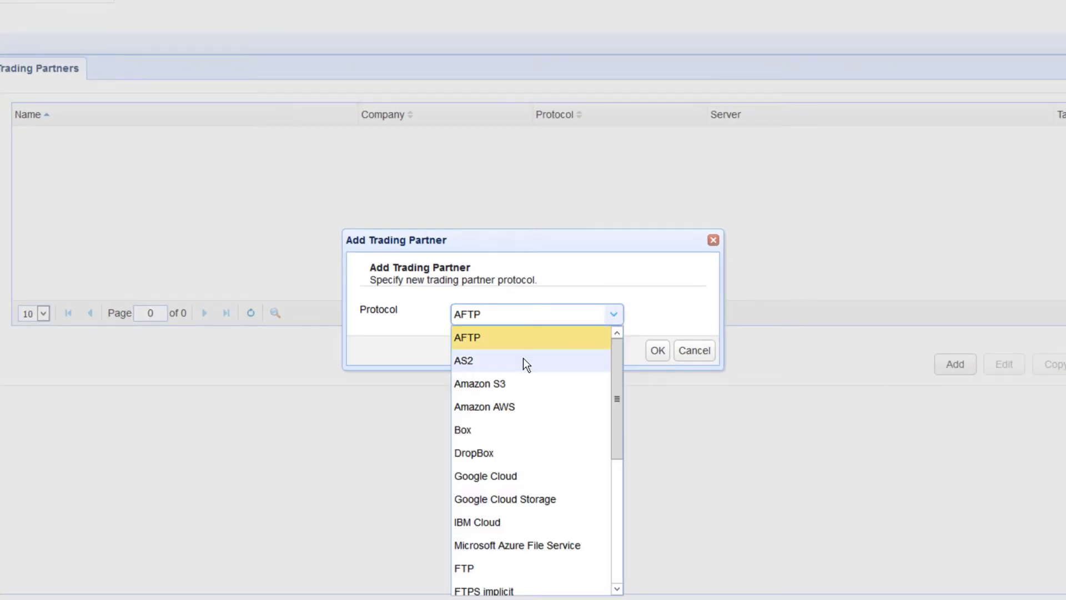
pyautogui.click(526, 365)
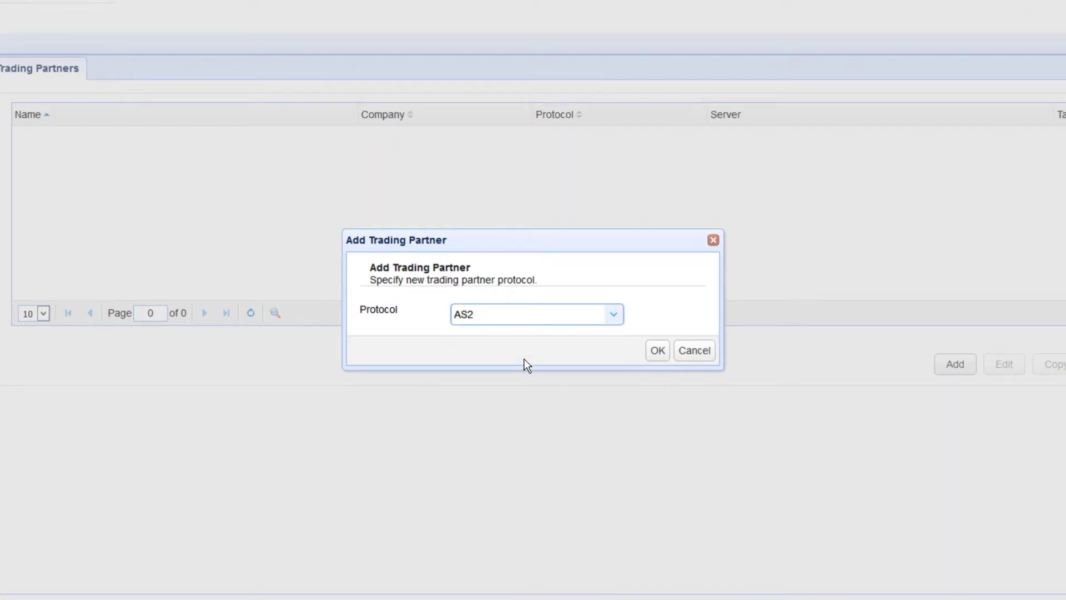
pyautogui.click(657, 351)
pyautogui.write('tp')
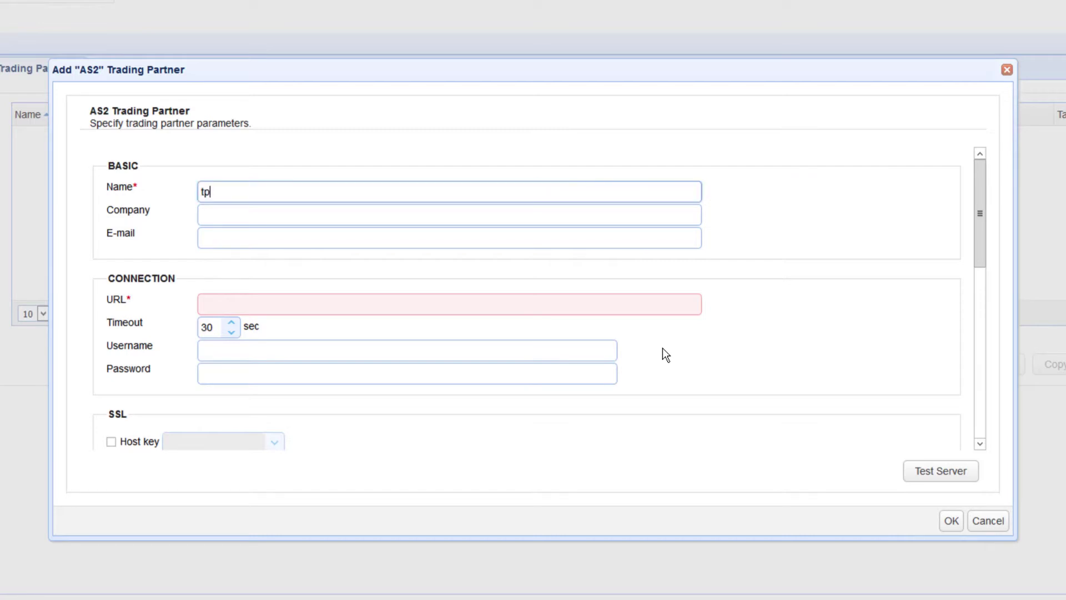
pyautogui.write('2as2')
pyautogui.click(328, 219)
pyautogui.write('Test Company 2')
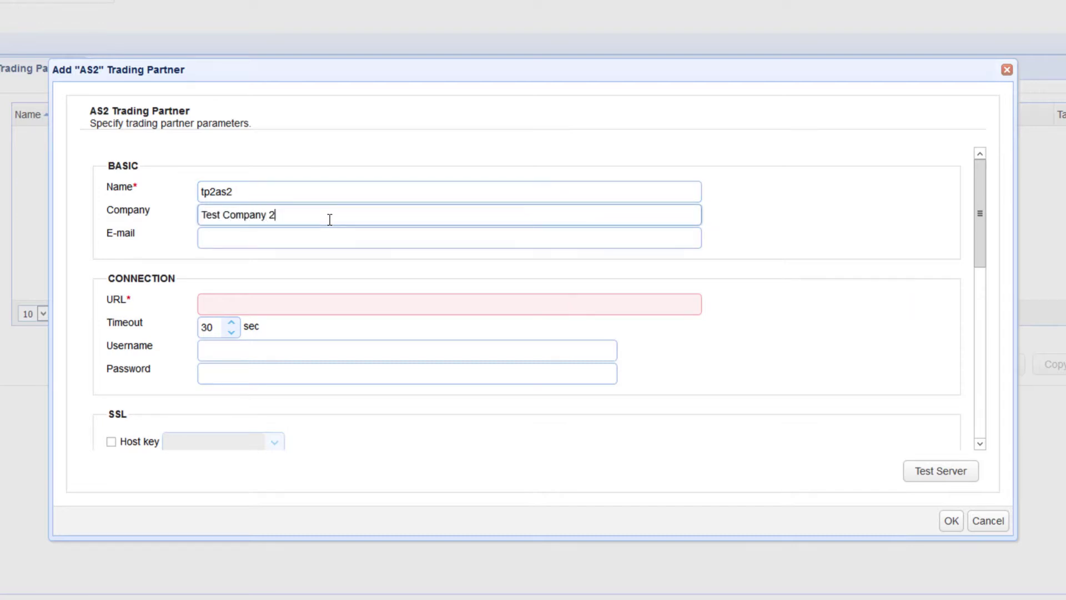
pyautogui.click(262, 306)
pyautogui.write('http')
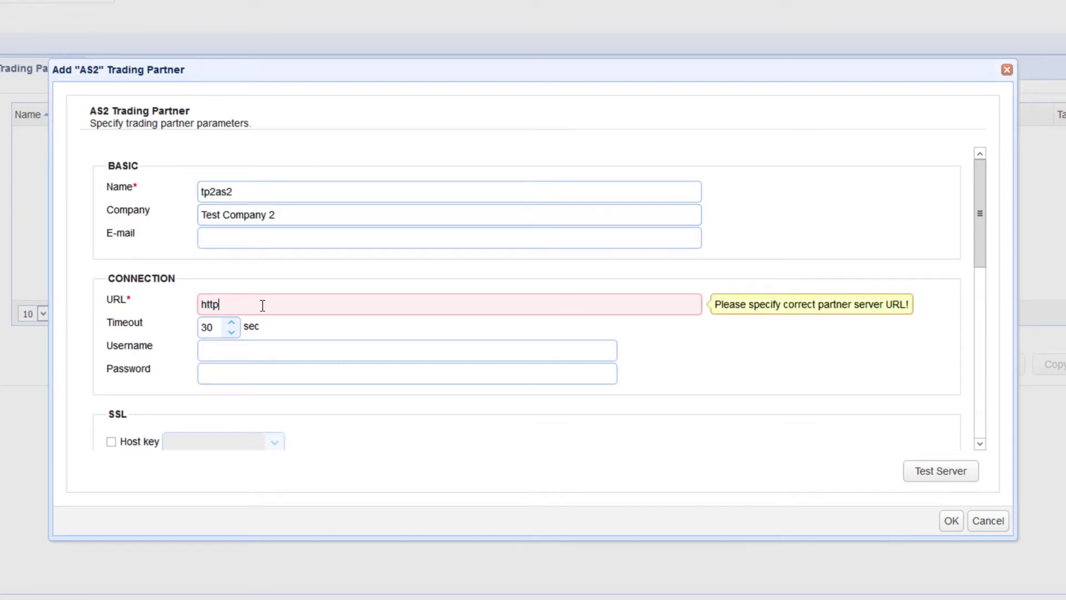
pyautogui.write('s://172.31.36.51')
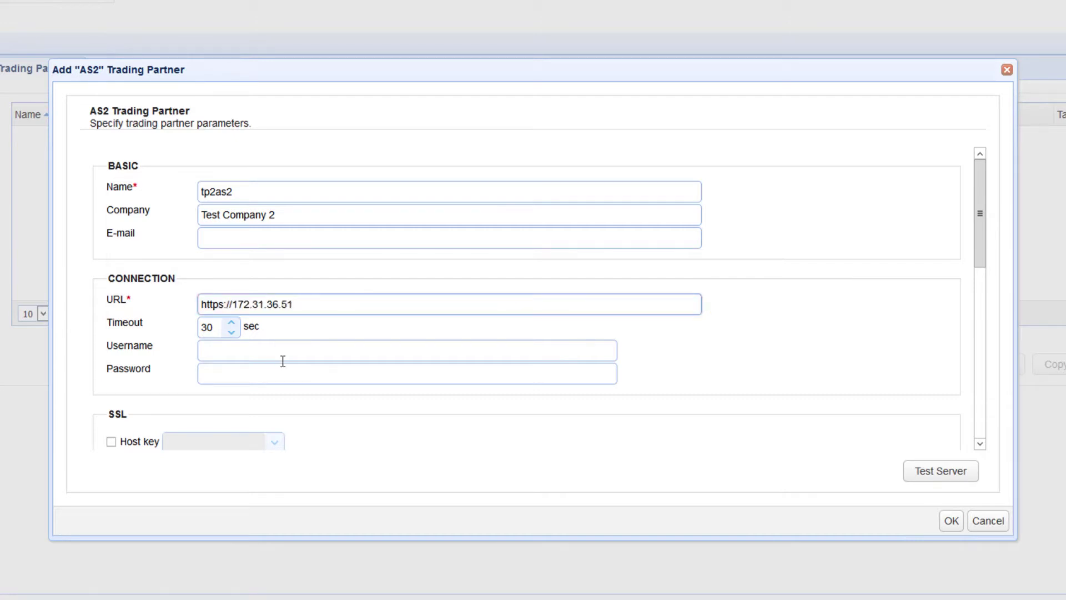
pyautogui.write(':443/as2/incoming')
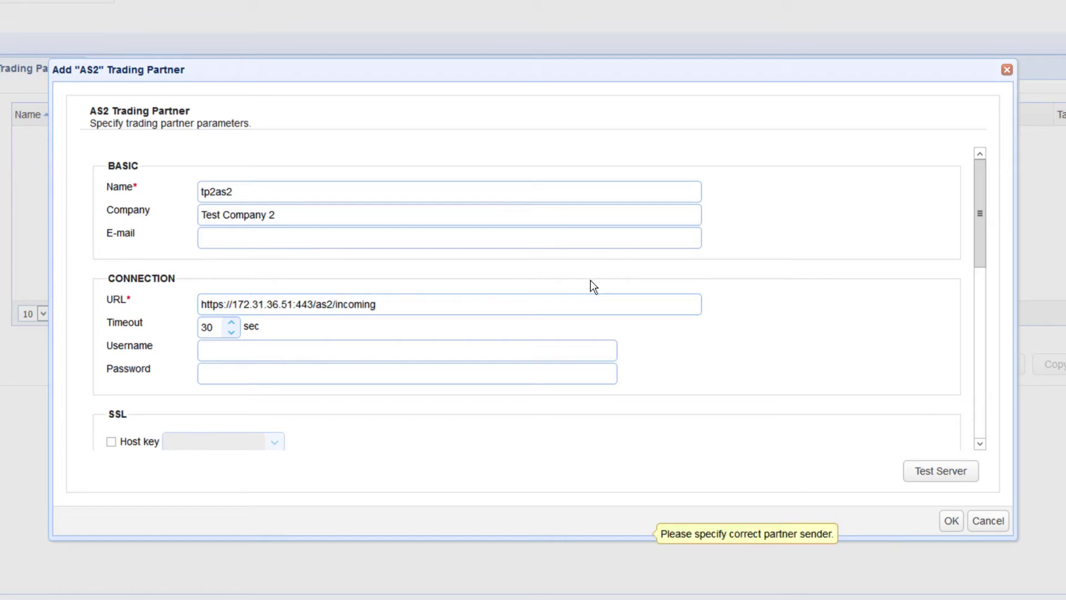
# Set the sender AS2 ID to as2tp1 and move to the recipient ID field
pyautogui.scroll(-3, 590, 280)
pyautogui.click(458, 367)
pyautogui.write('as')
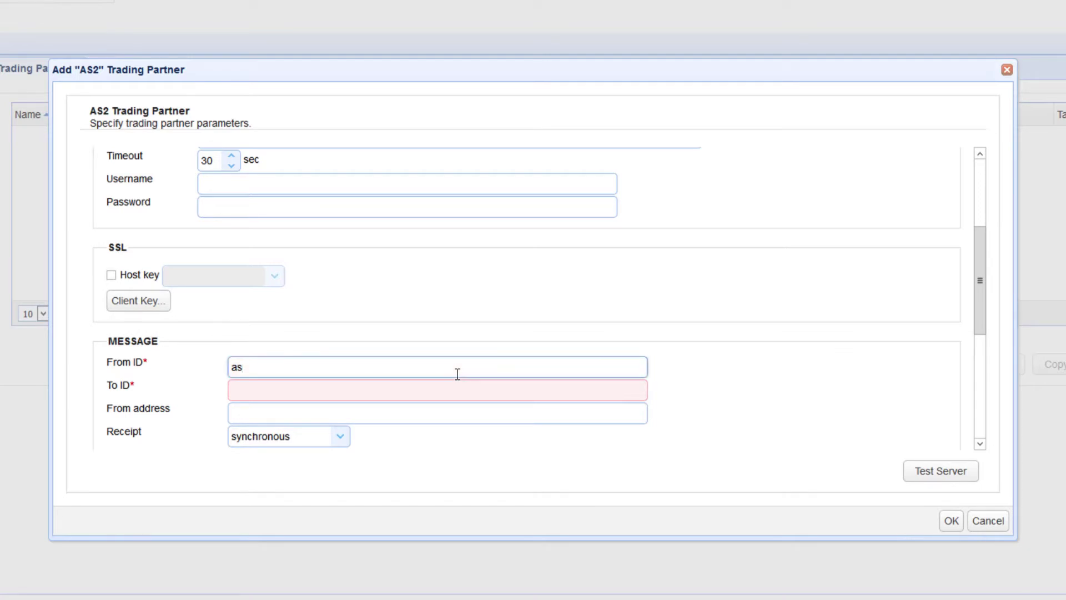
pyautogui.write('2tp1')
pyautogui.press('Tab')
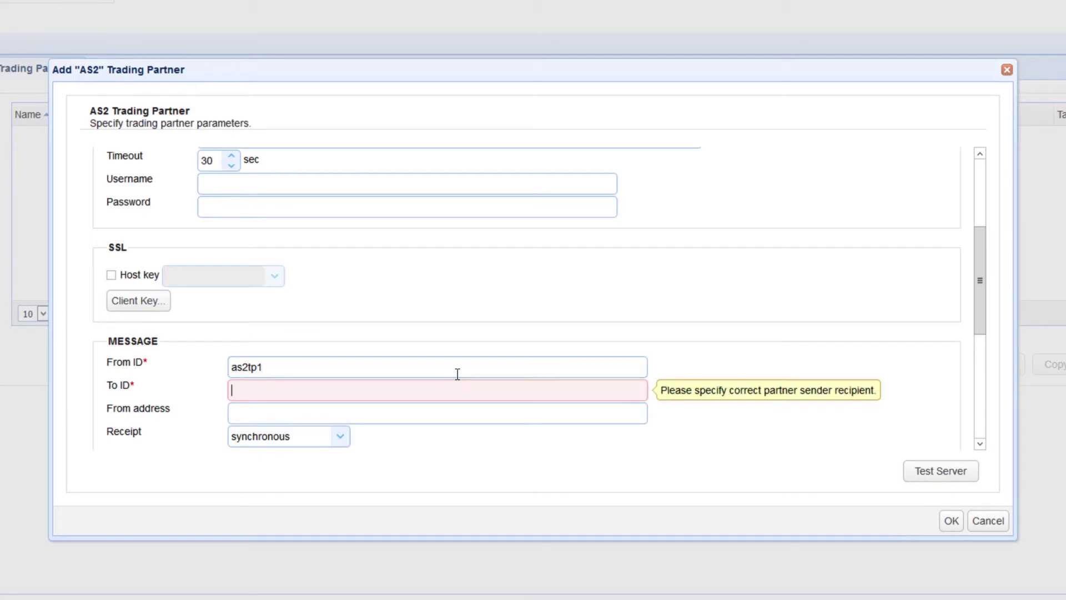
pyautogui.write('as2tp2')
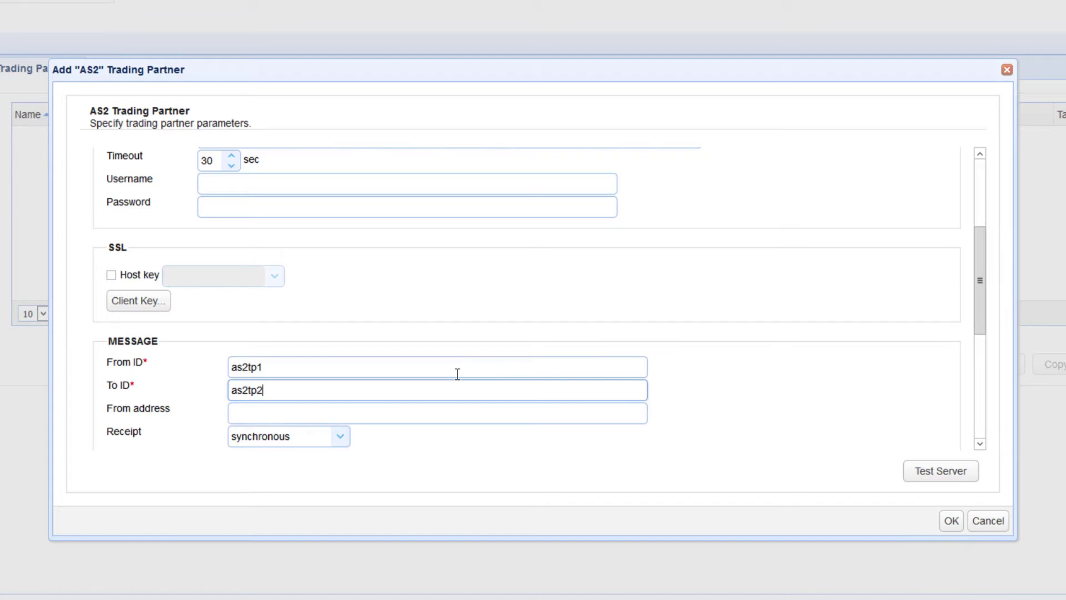
# Test the partner server connection, then uncheck Receipt signature required
pyautogui.click(926, 479)
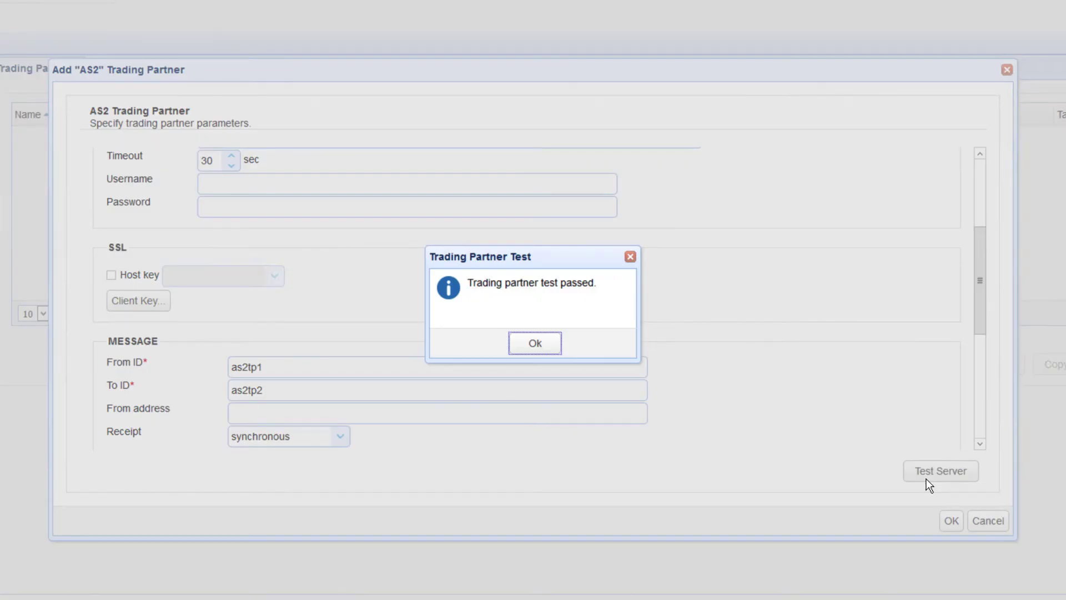
pyautogui.click(548, 345)
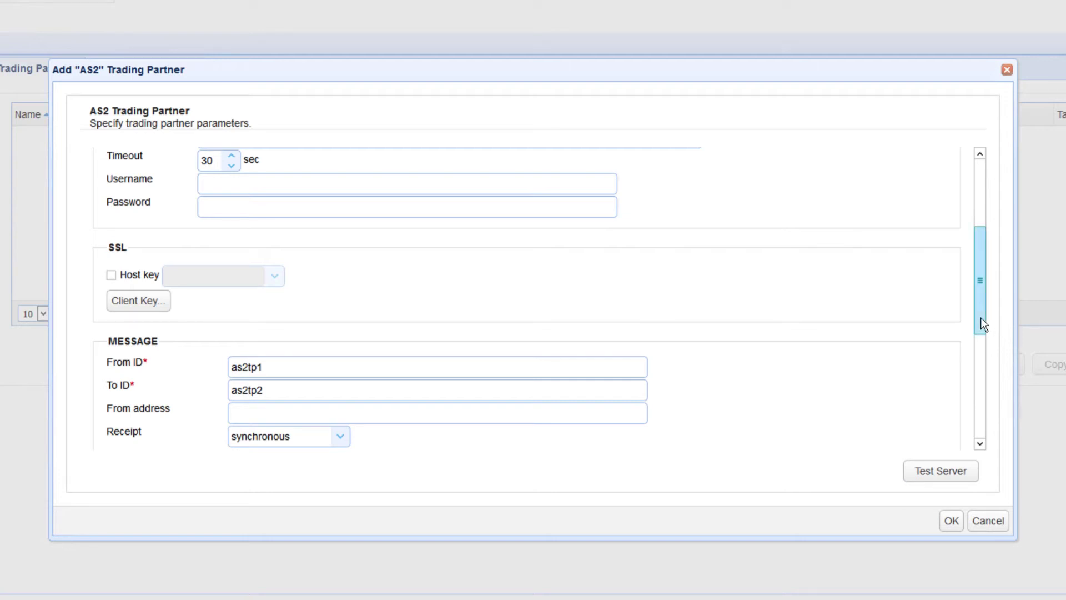
pyautogui.moveTo(981, 318); pyautogui.dragTo(982, 395)
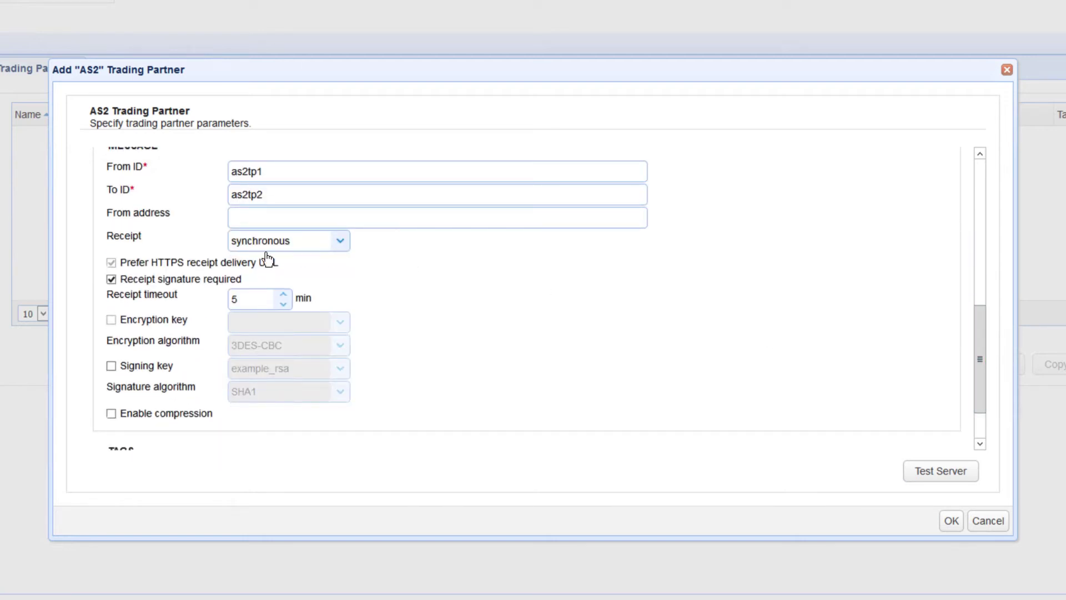
pyautogui.click(111, 280)
# Save the tp2as2 AS2 trading partner
pyautogui.click(951, 522)
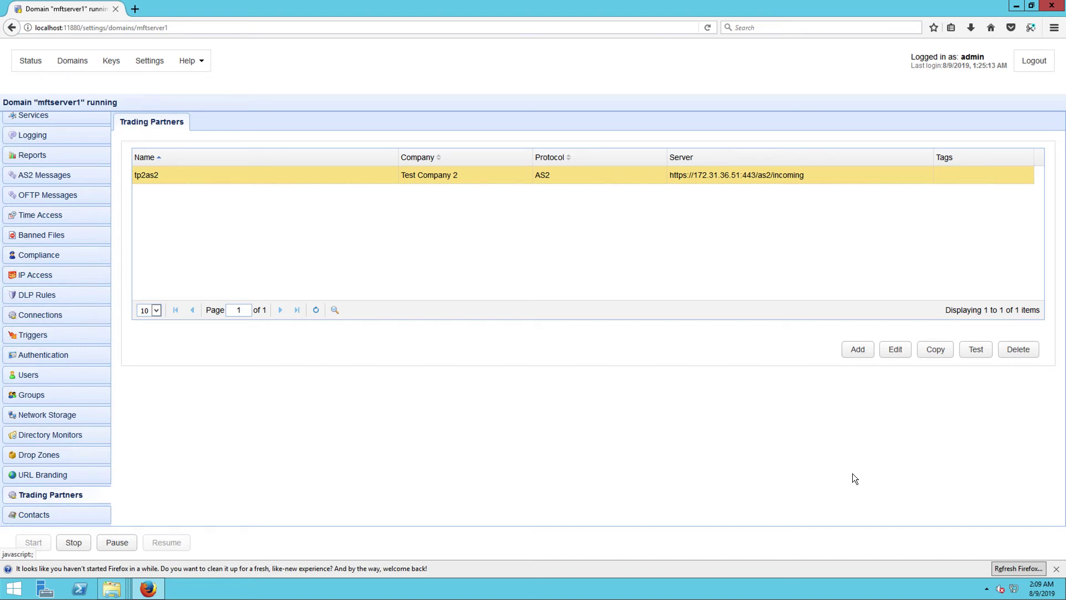
# From AS2 Messages, start a send to tp2as2 with file C:\forupload\edi02.edi
pyautogui.click(65, 177)
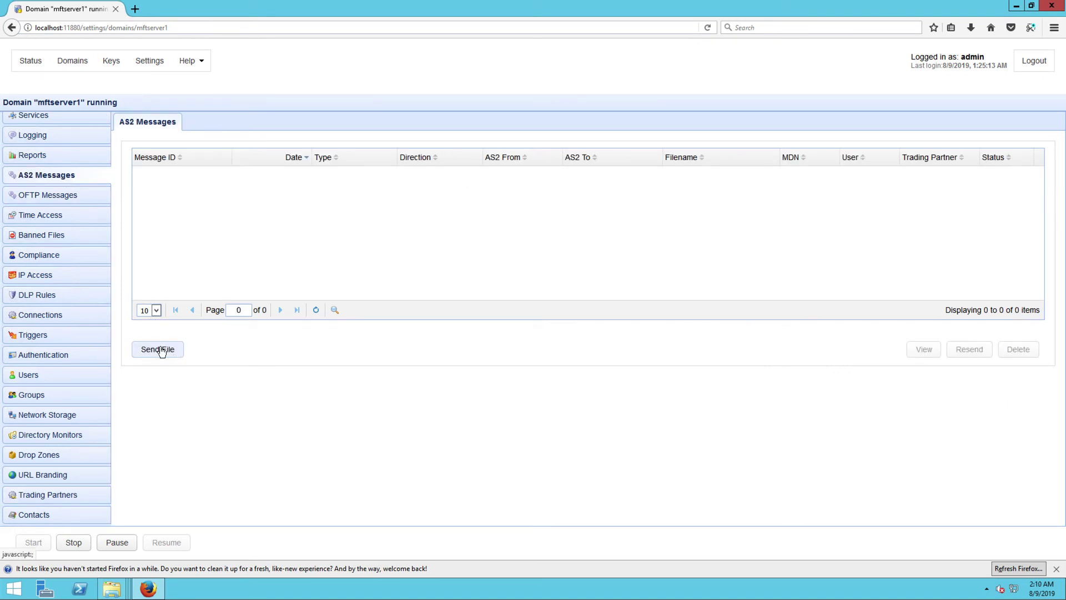
pyautogui.click(160, 347)
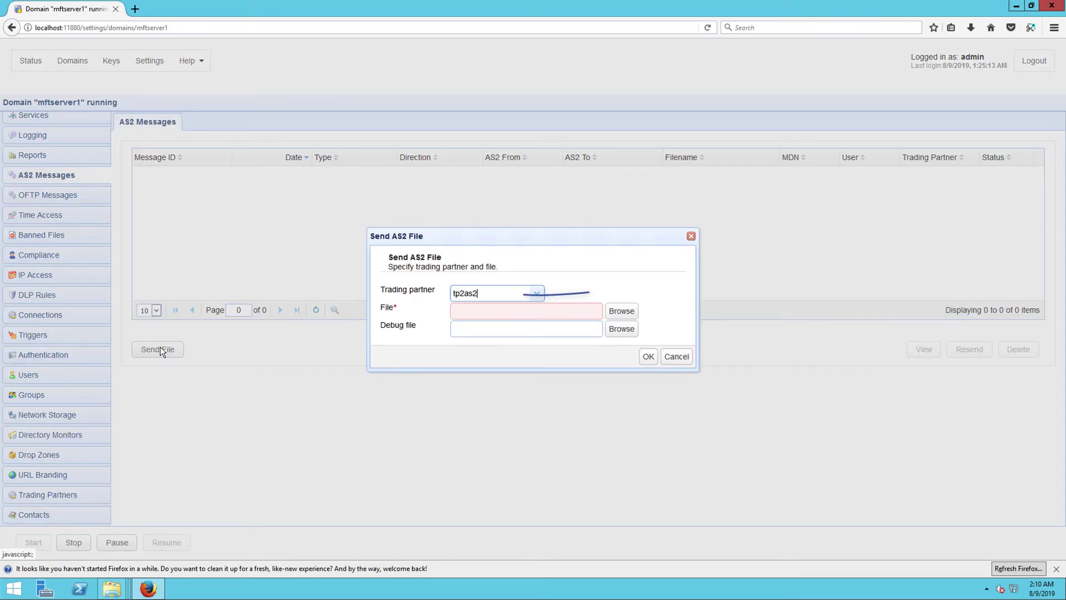
pyautogui.click(616, 312)
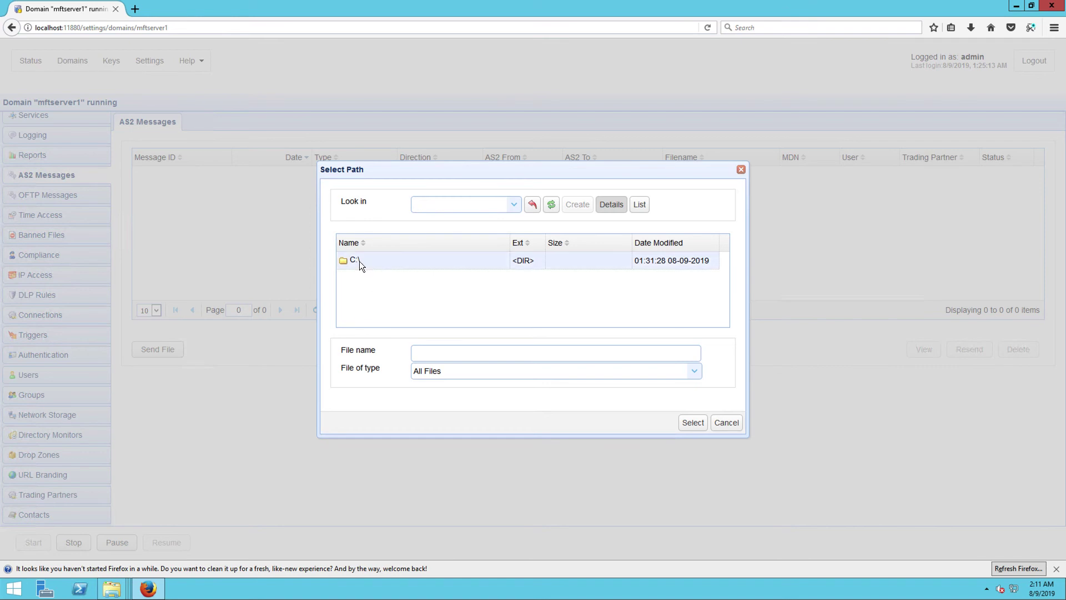
pyautogui.doubleClick(360, 261)
pyautogui.doubleClick(367, 295)
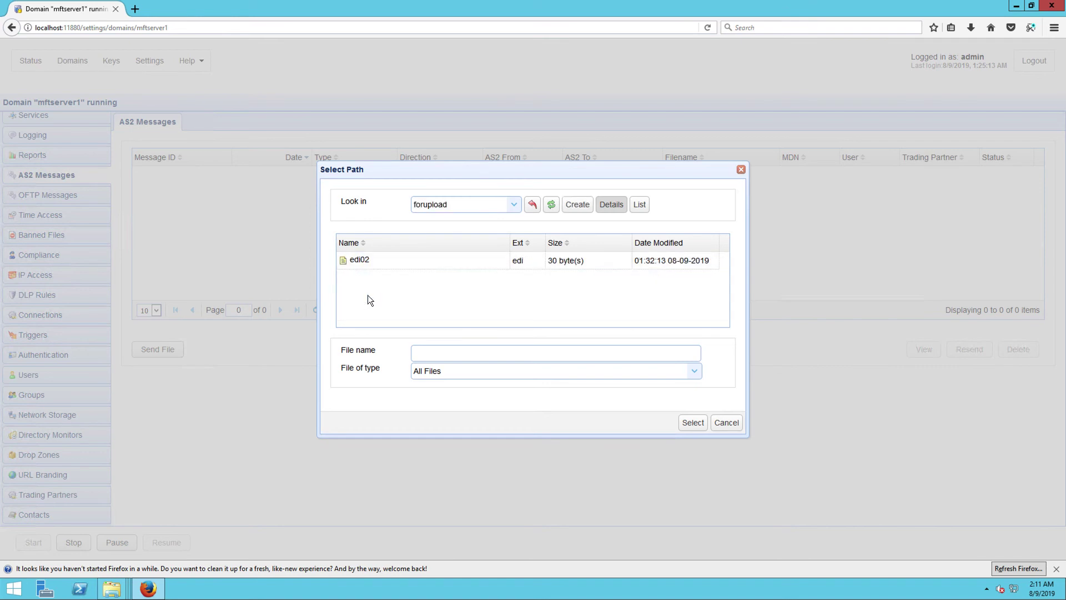
pyautogui.click(358, 259)
pyautogui.click(692, 422)
# Confirm sending edi02.edi to trading partner tp2as2 over AS2
pyautogui.click(648, 357)
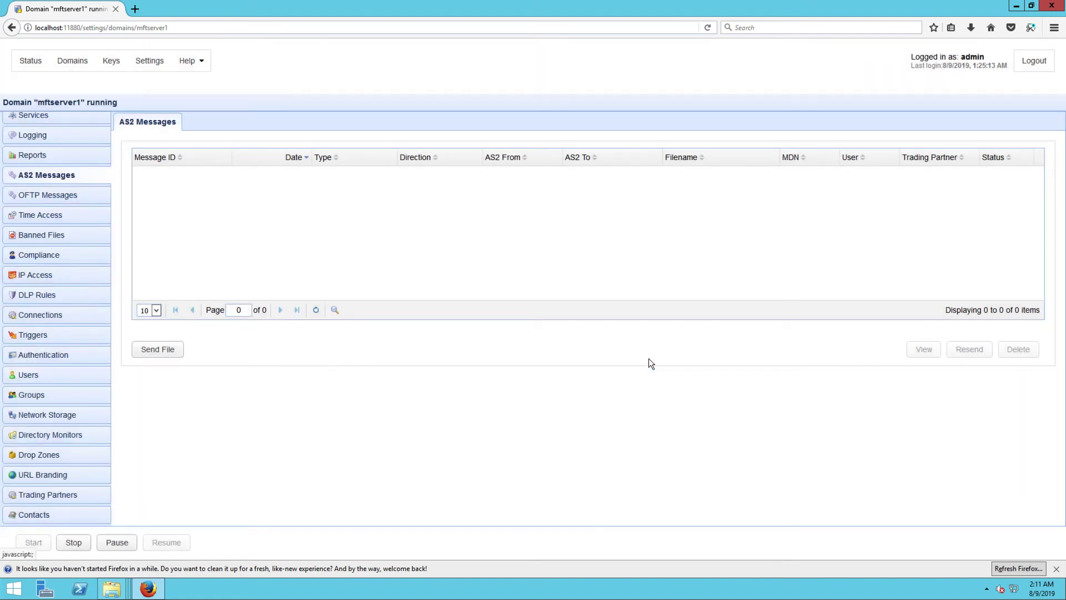